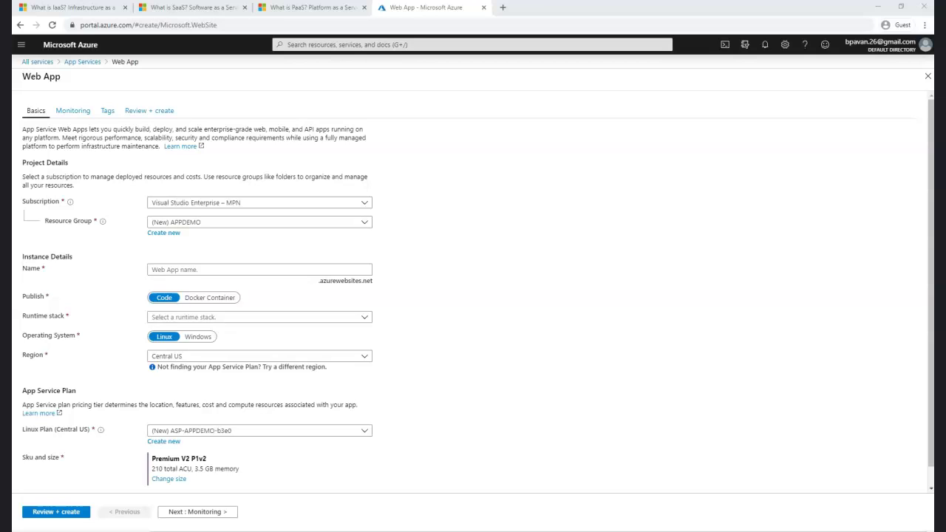
# Create a new resource group named APPDEMO for the web app under the Visual Studio Enterprise – MPN subscription.
pyautogui.click(165, 233)
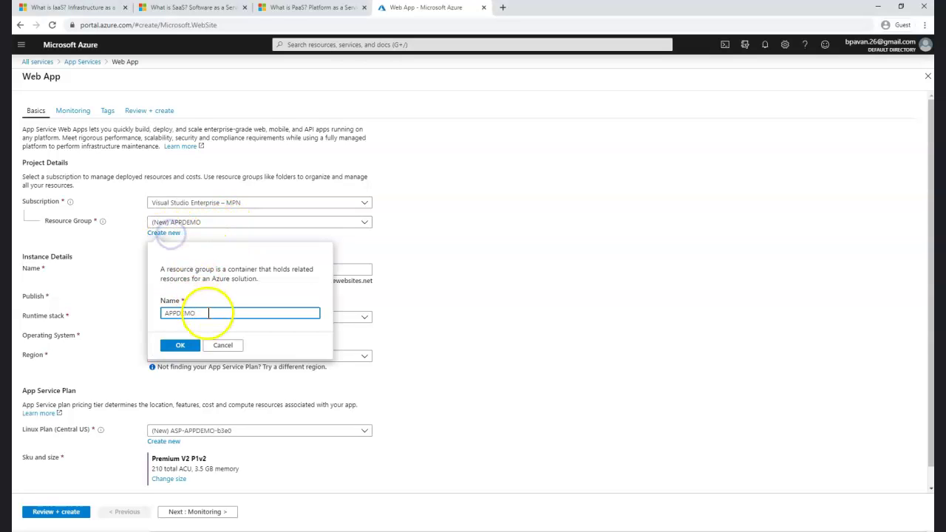
pyautogui.click(180, 345)
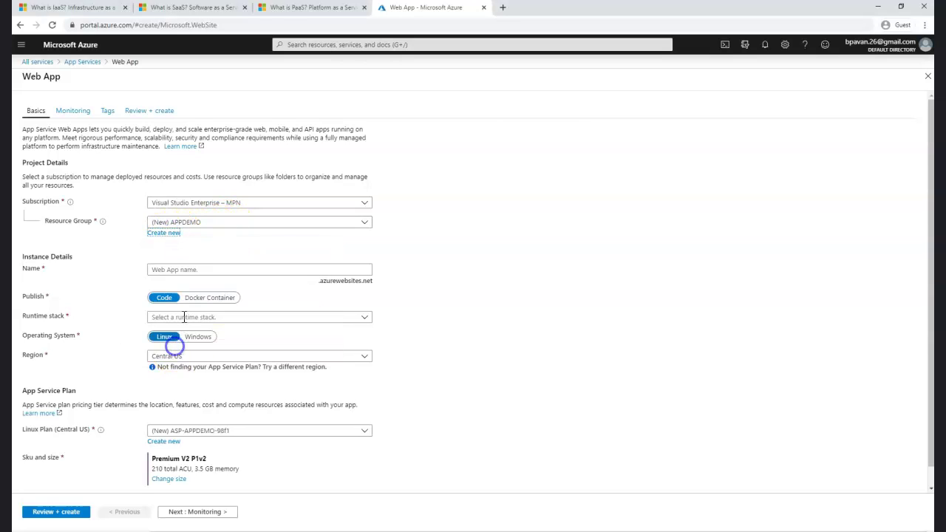
pyautogui.click(267, 202)
pyautogui.click(540, 253)
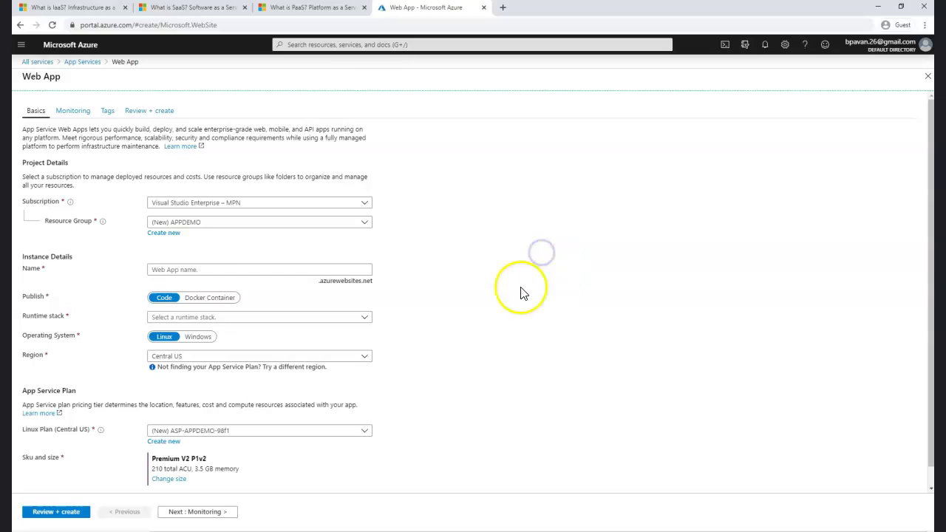
# Name the web app Appdemouniqueid875.
pyautogui.click(251, 270)
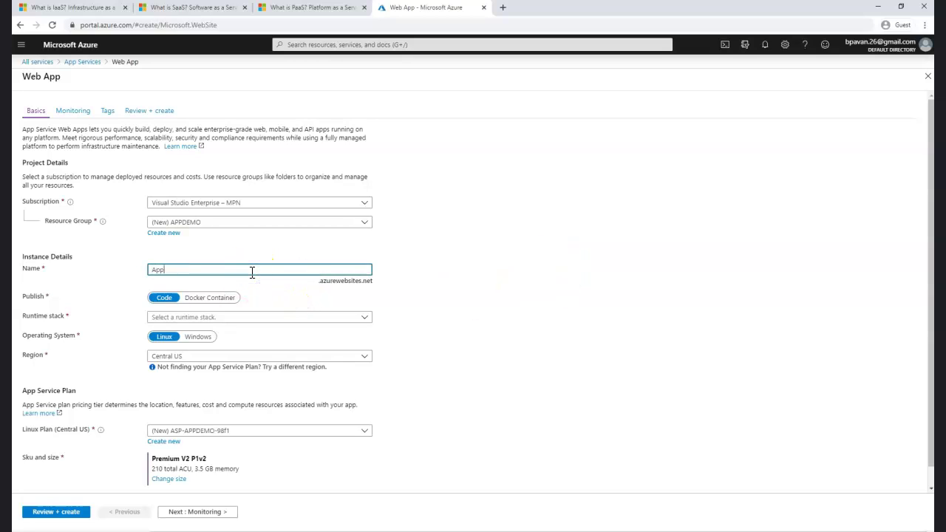
pyautogui.write('Appdemoun')
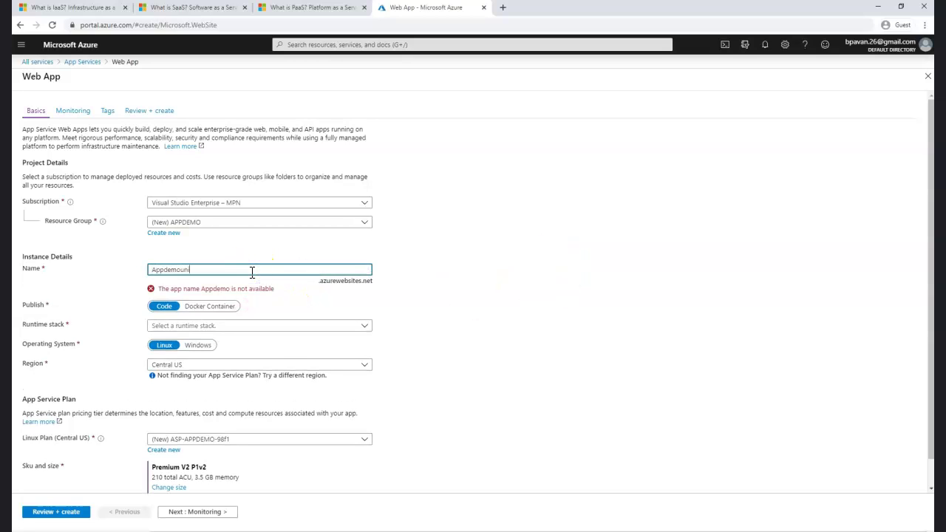
pyautogui.write('iqueid8')
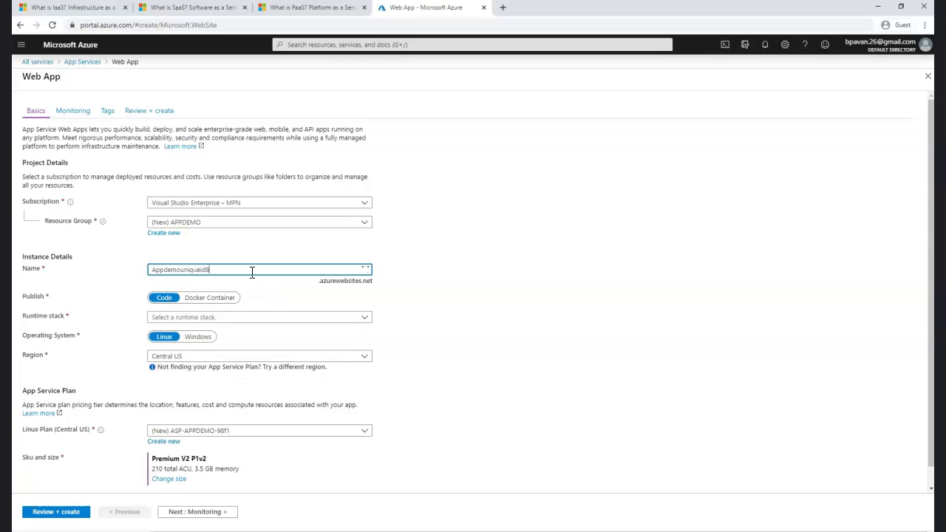
pyautogui.click(505, 363)
# Look through the available runtime stacks and set the web app's stack to ASP.NET V4.7.
pyautogui.click(235, 319)
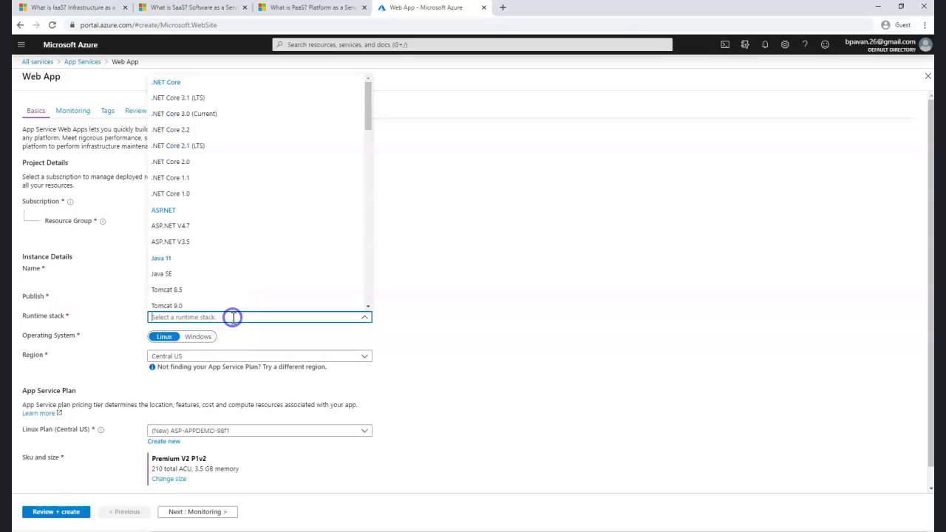
pyautogui.click(212, 232)
pyautogui.click(375, 119)
pyautogui.moveTo(371, 105); pyautogui.dragTo(371, 274)
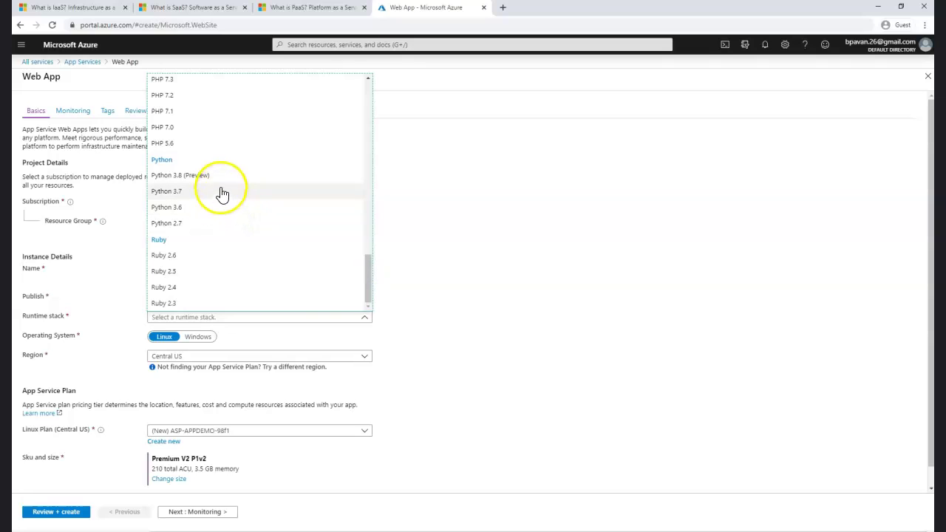
pyautogui.scroll(9, 225, 200)
pyautogui.scroll(8, 221, 192)
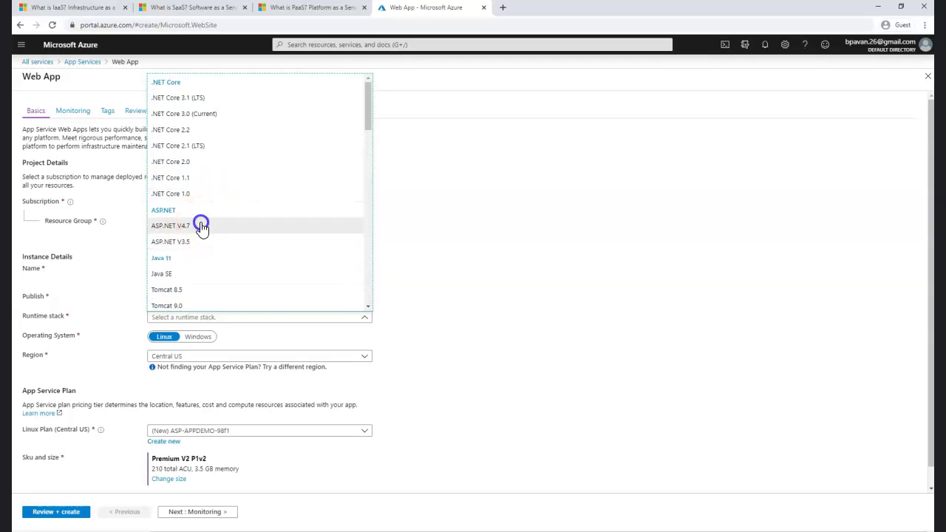
pyautogui.click(200, 224)
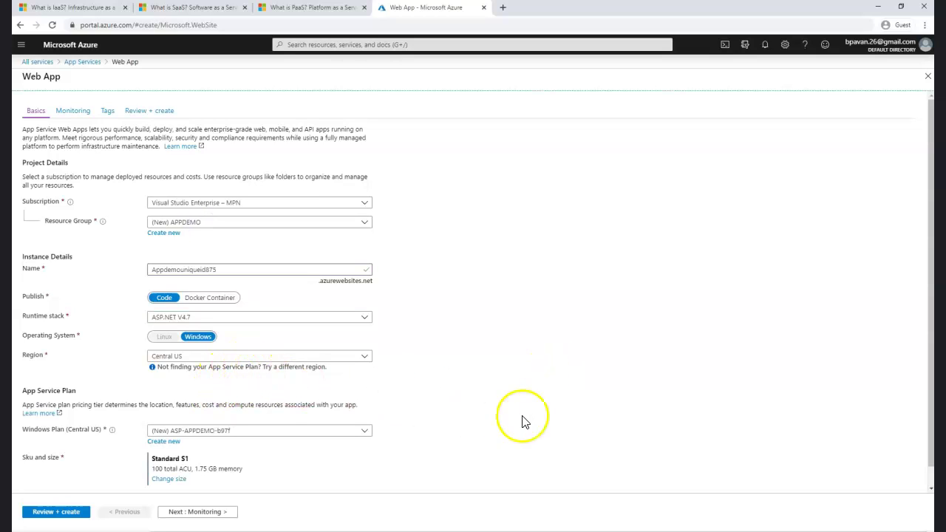
# Open the size options of the App Service plan and examine the specifications and prices of the recommended tiers.
pyautogui.scroll(-1, 521, 417)
pyautogui.click(168, 350)
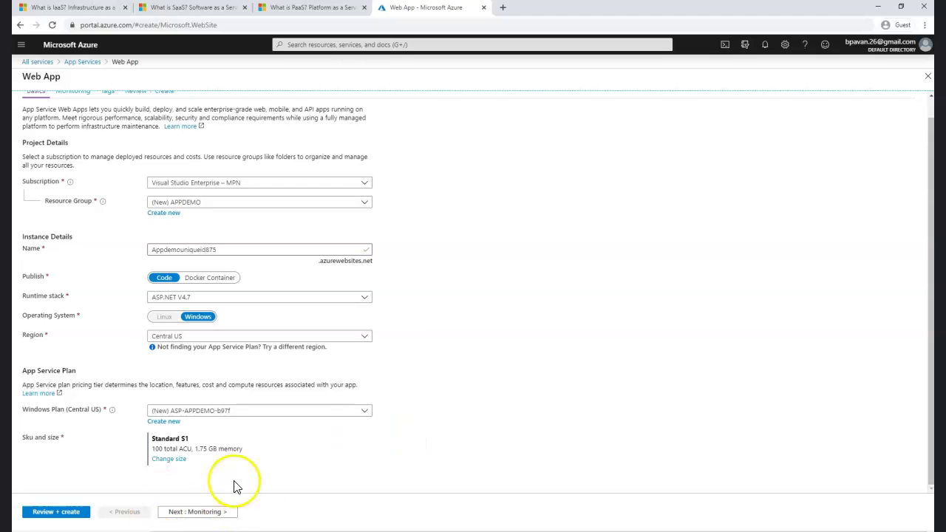
pyautogui.moveTo(152, 449); pyautogui.dragTo(317, 446)
pyautogui.click(163, 459)
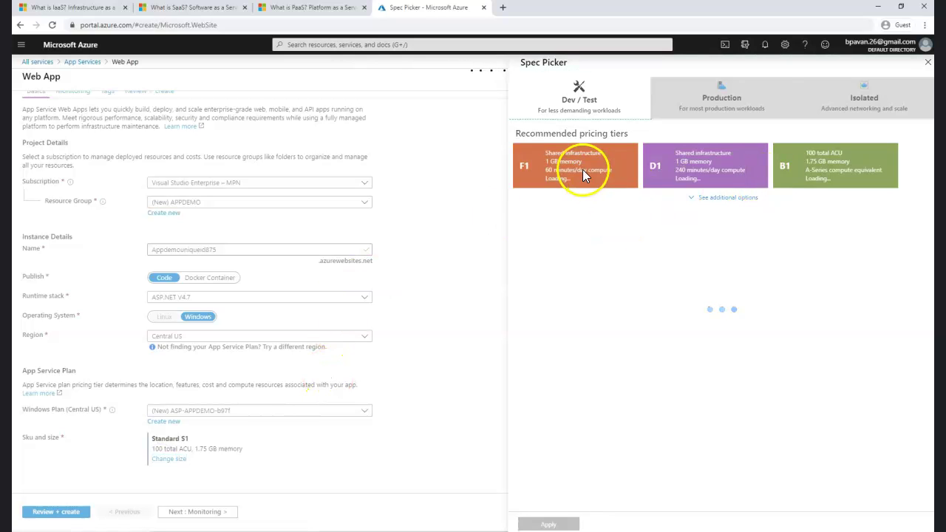
pyautogui.moveTo(560, 159); pyautogui.dragTo(622, 173)
pyautogui.moveTo(669, 154); pyautogui.dragTo(732, 185)
pyautogui.moveTo(796, 153); pyautogui.dragTo(842, 194)
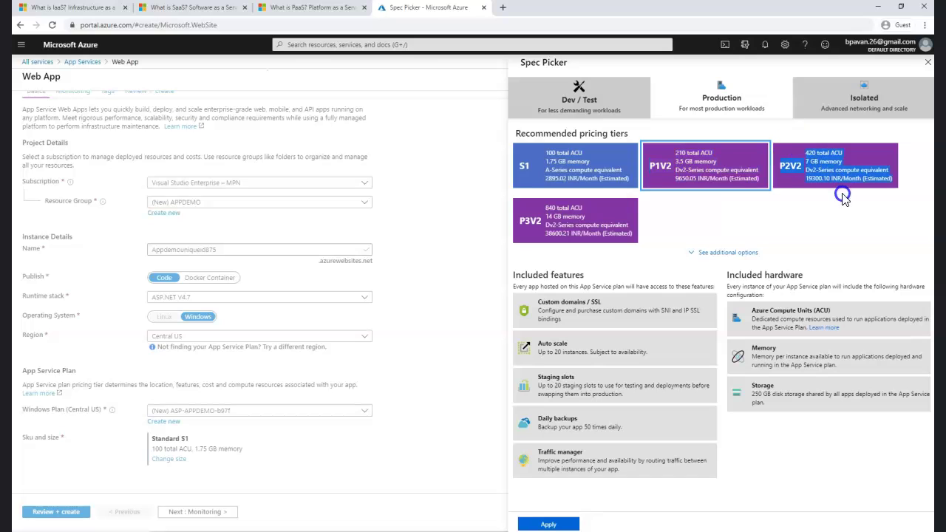
pyautogui.click(878, 228)
pyautogui.moveTo(577, 248); pyautogui.dragTo(773, 188)
pyautogui.click(825, 207)
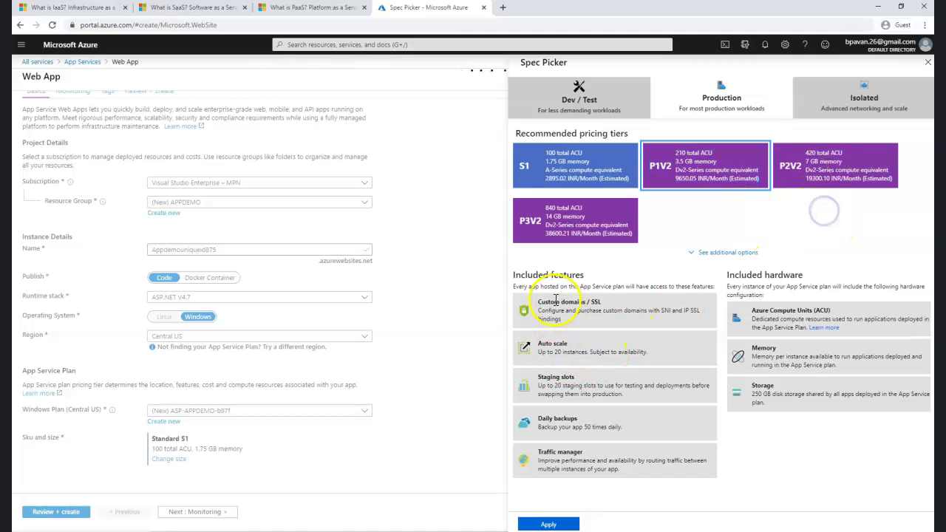
# Show the additional production pricing tiers and review their specifications and prices.
pyautogui.click(841, 252)
pyautogui.click(727, 255)
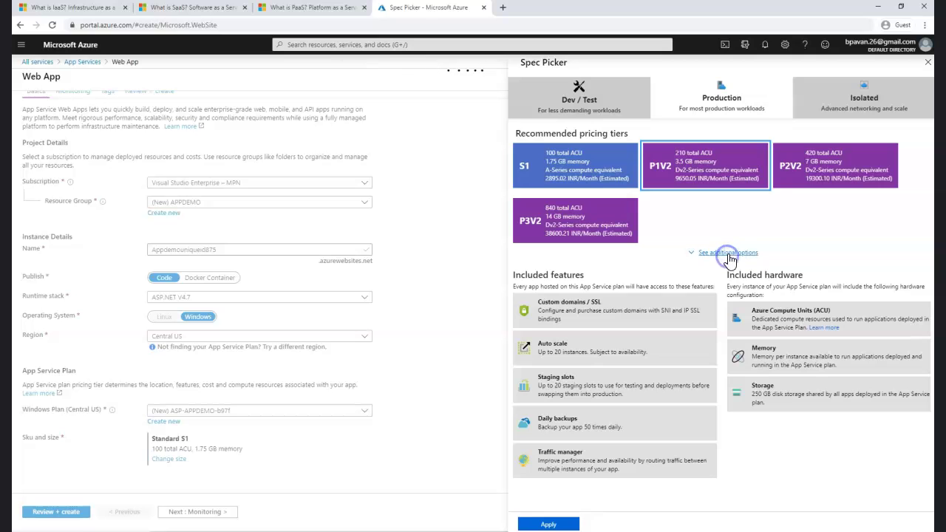
pyautogui.scroll(-2, 833, 353)
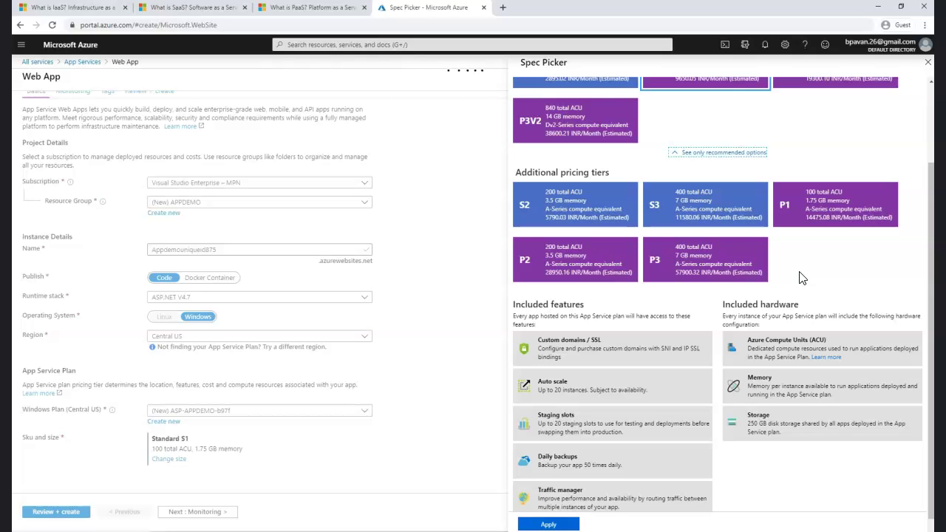
pyautogui.scroll(2, 771, 245)
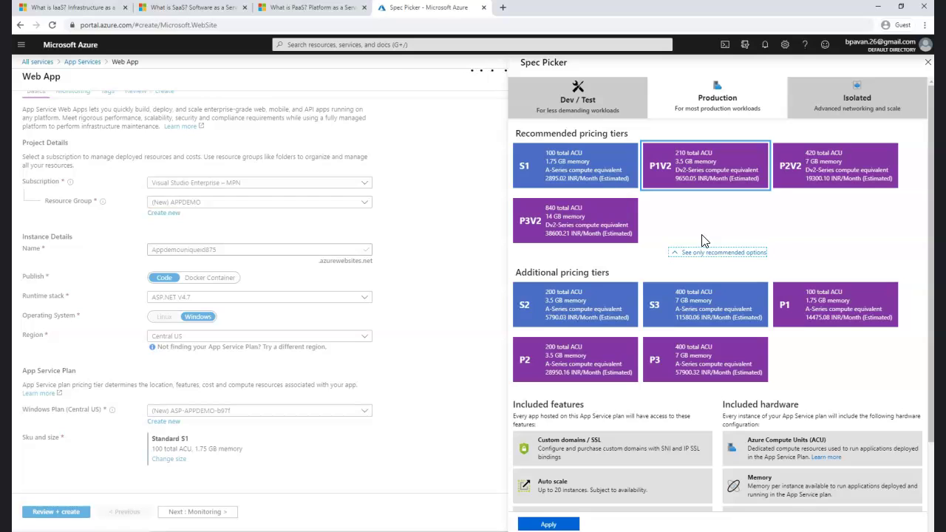
# Compare the included features of the P3V2, S2, S3 and P2 pricing tiers by selecting each in turn.
pyautogui.click(596, 231)
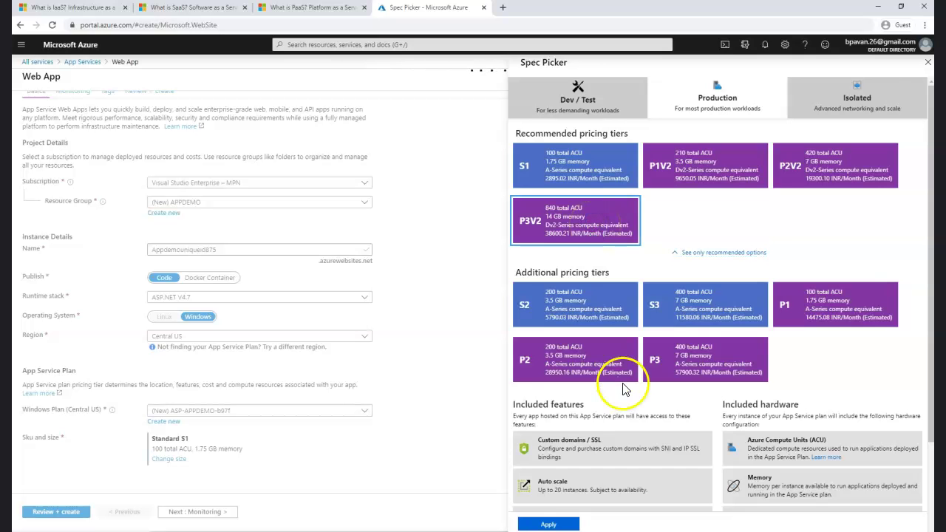
pyautogui.scroll(-2, 623, 385)
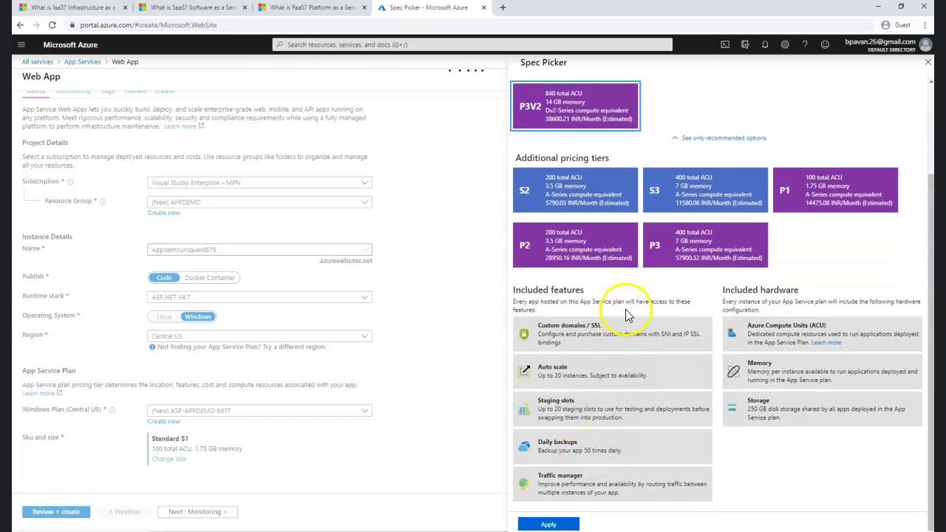
pyautogui.scroll(2, 625, 369)
pyautogui.click(573, 307)
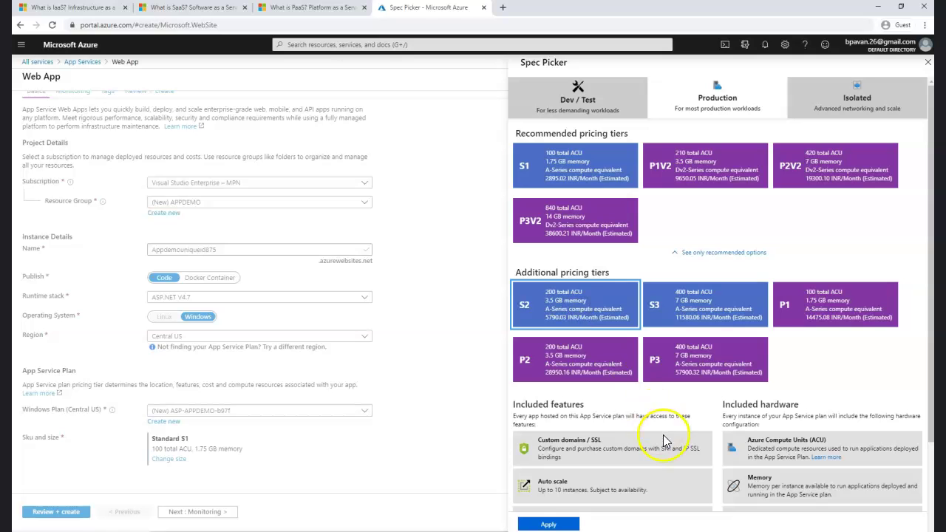
pyautogui.click(718, 306)
pyautogui.scroll(-2, 612, 481)
pyautogui.click(584, 257)
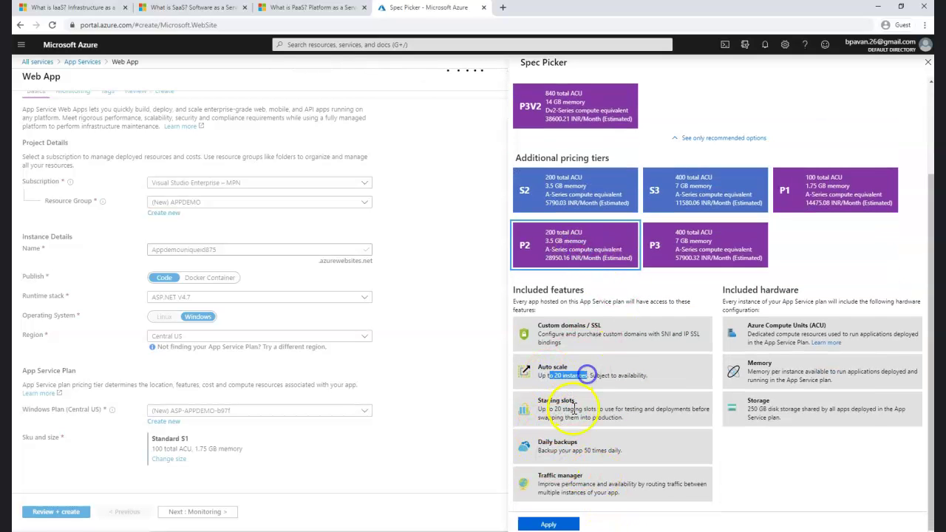
# Select the S1 pricing tier, check its auto scale feature, and apply it to the App Service plan.
pyautogui.scroll(2, 581, 392)
pyautogui.click(591, 181)
pyautogui.scroll(-1, 604, 467)
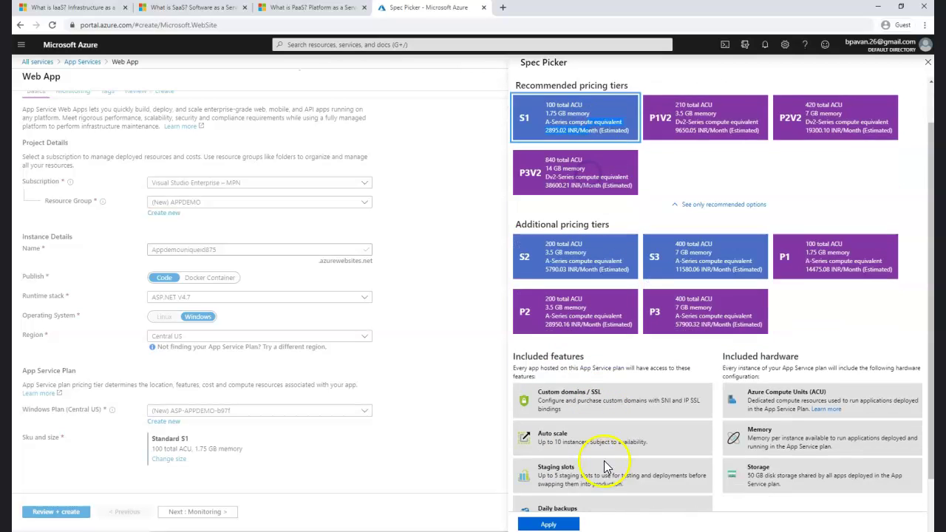
pyautogui.scroll(-1, 604, 467)
pyautogui.moveTo(538, 368); pyautogui.dragTo(648, 375)
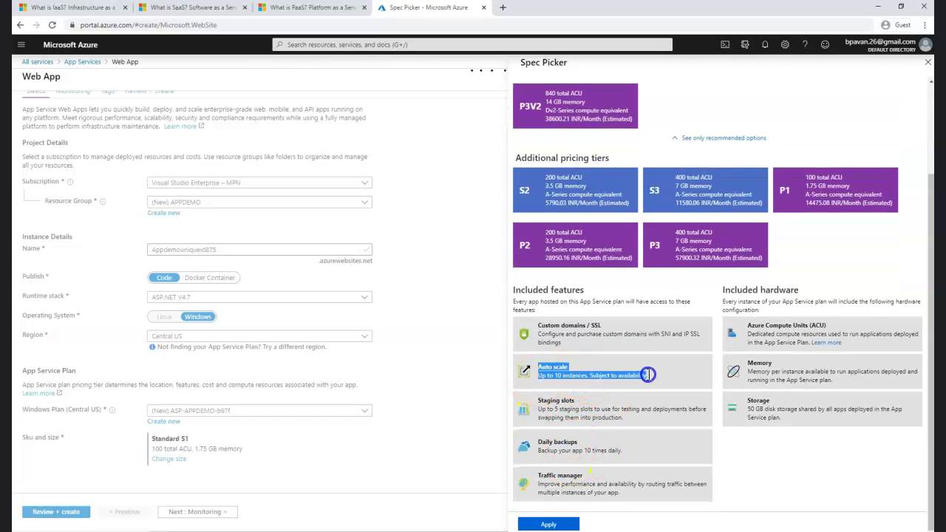
pyautogui.click(648, 375)
pyautogui.scroll(2, 655, 385)
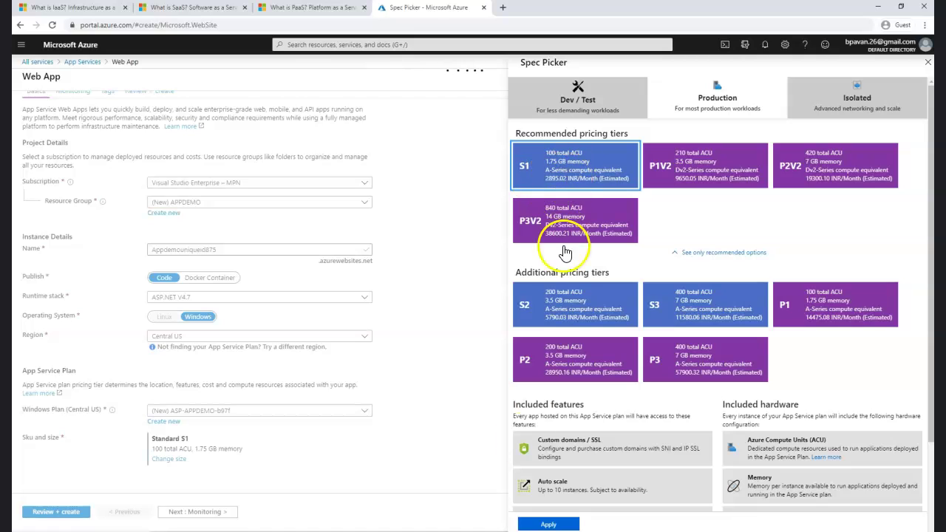
pyautogui.click(548, 524)
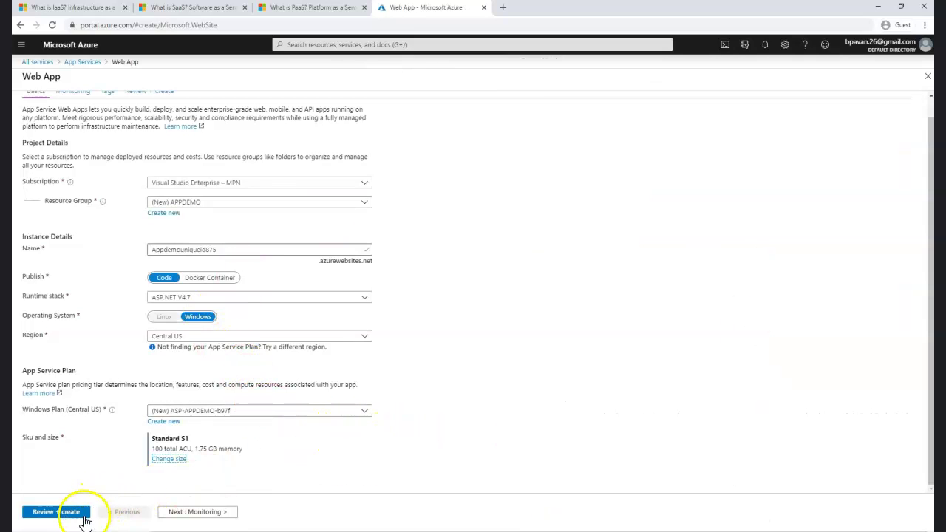
# Review the web app's configuration summary and create the web app.
pyautogui.click(55, 511)
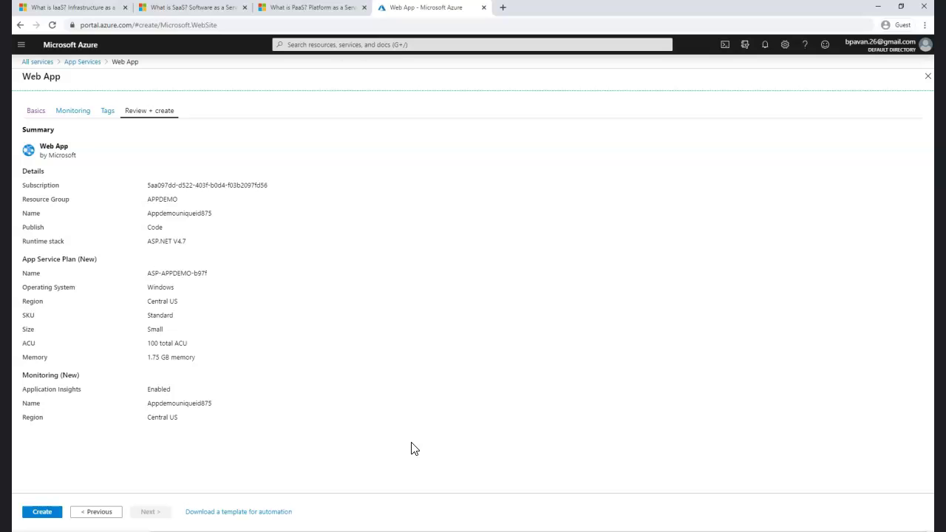
pyautogui.moveTo(40, 156); pyautogui.dragTo(254, 266)
pyautogui.tripleClick(271, 315)
pyautogui.moveTo(71, 148); pyautogui.dragTo(35, 137)
pyautogui.moveTo(47, 344); pyautogui.dragTo(290, 418)
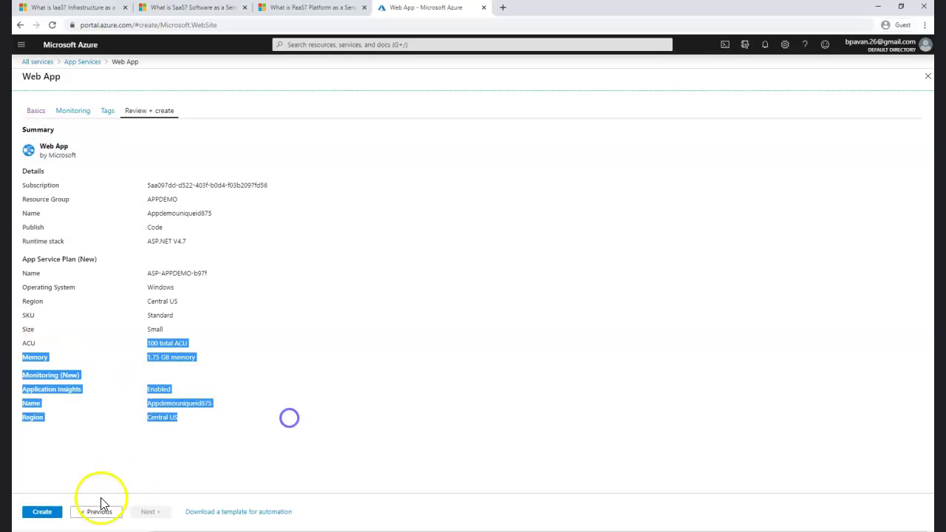
pyautogui.click(59, 515)
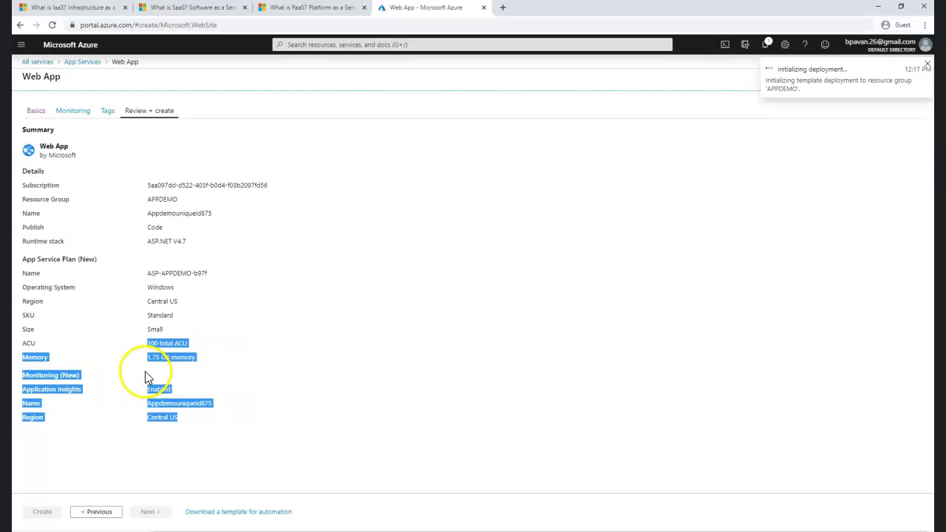
# Examine the SKU in the summary and follow the deployment's progress and details.
pyautogui.click(161, 318)
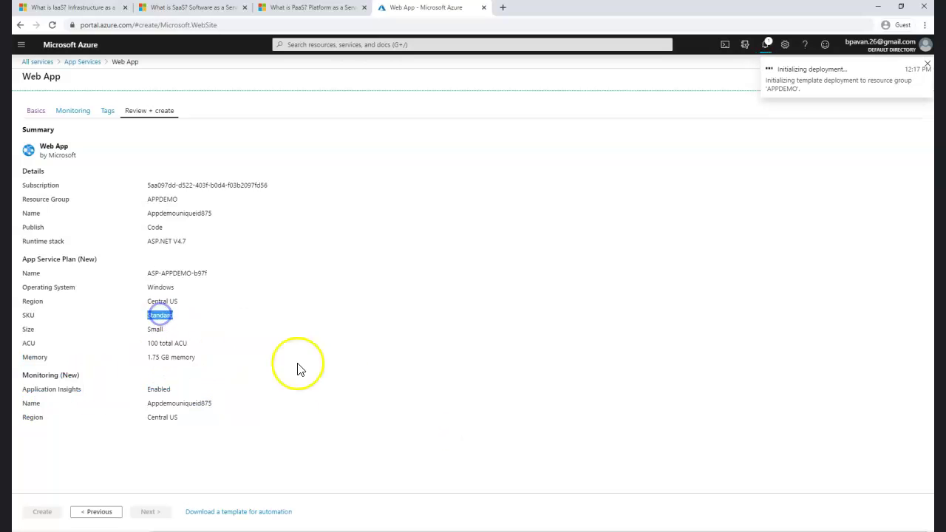
pyautogui.moveTo(779, 69); pyautogui.dragTo(764, 328)
pyautogui.click(764, 327)
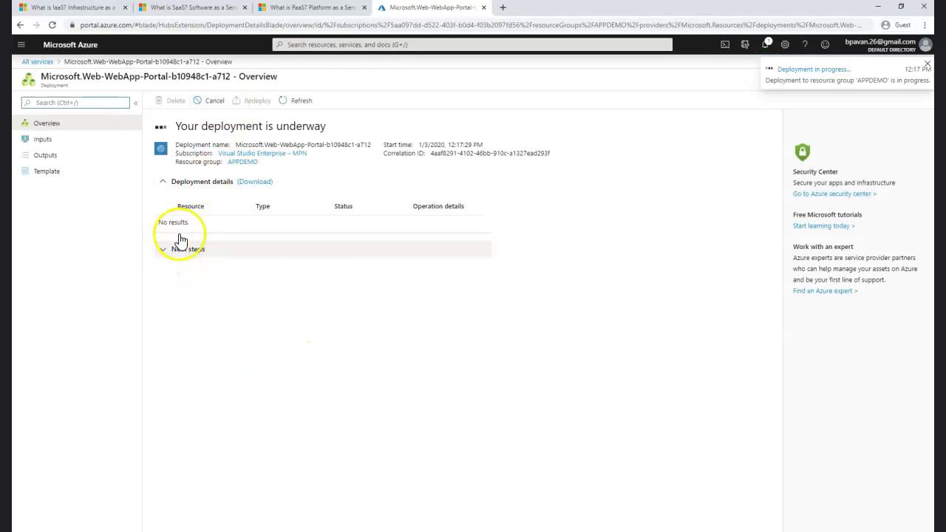
pyautogui.moveTo(180, 214); pyautogui.dragTo(291, 196)
pyautogui.moveTo(159, 126); pyautogui.dragTo(343, 123)
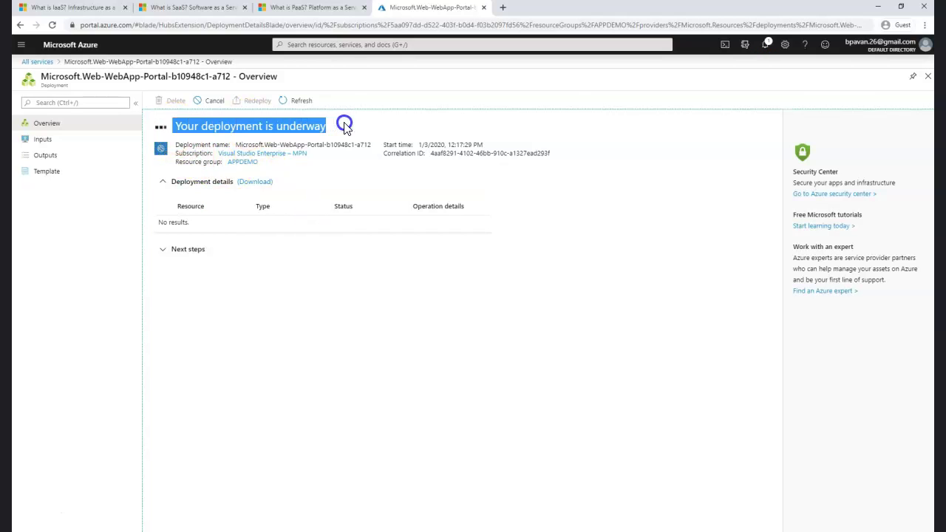
pyautogui.click(461, 406)
pyautogui.click(163, 254)
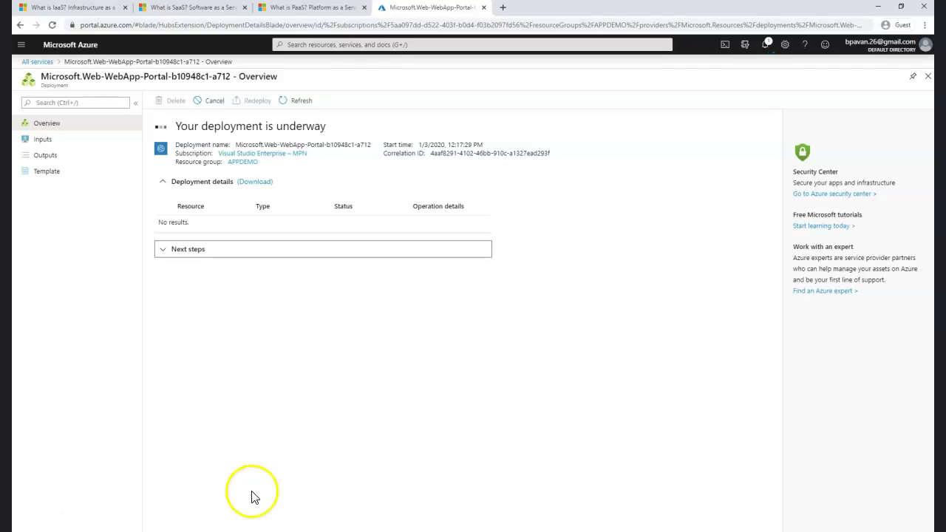
# Go to the list of resource groups and open APPDEMO.
pyautogui.click(39, 510)
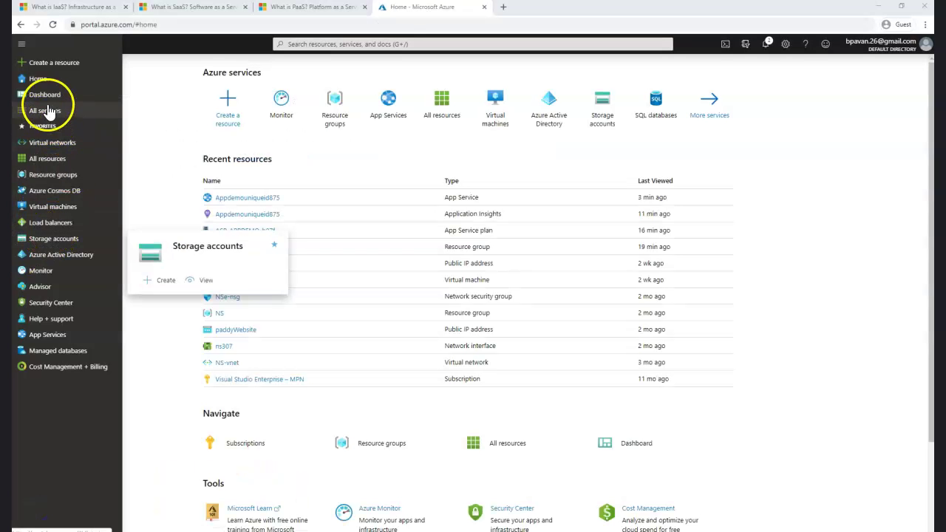
pyautogui.click(42, 176)
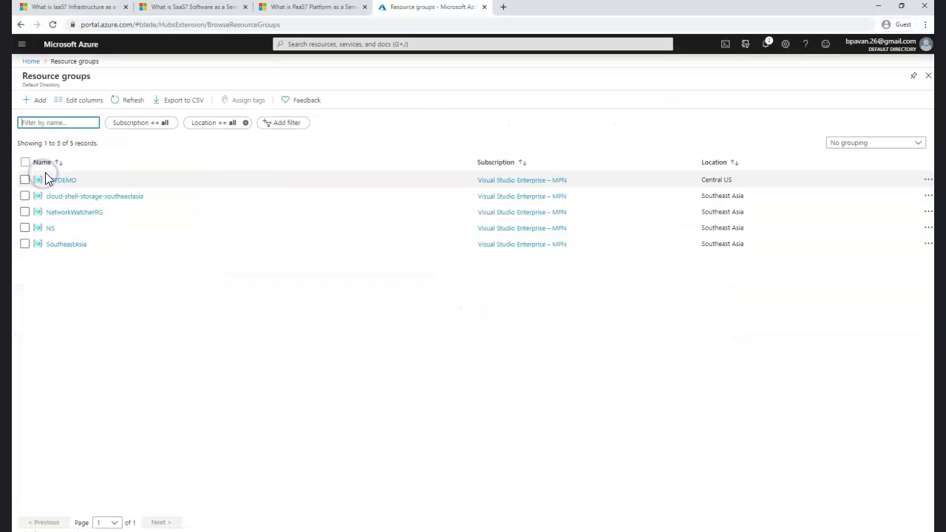
pyautogui.click(58, 180)
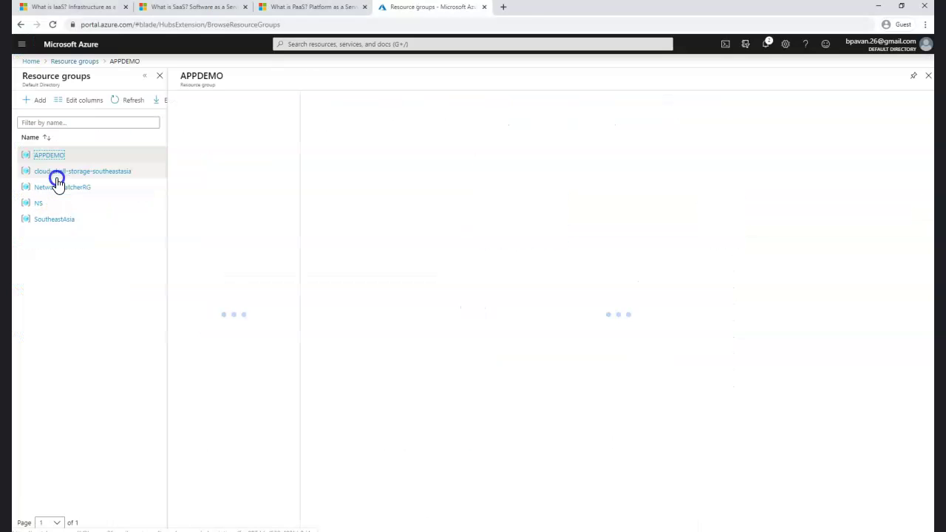
# Look through the APPDEMO resources, check the test-appdemouniqueid875 availability test, and return to the resource group.
pyautogui.moveTo(551, 372); pyautogui.dragTo(526, 362)
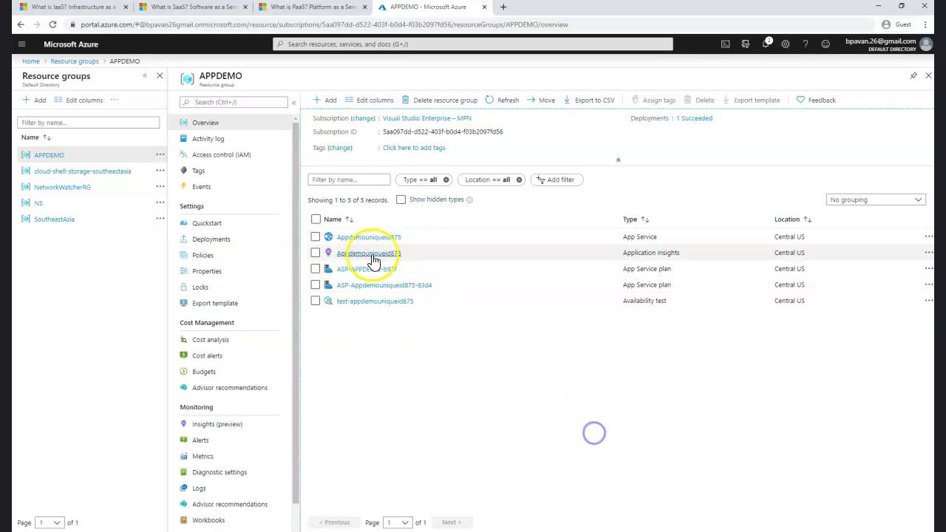
pyautogui.click(339, 301)
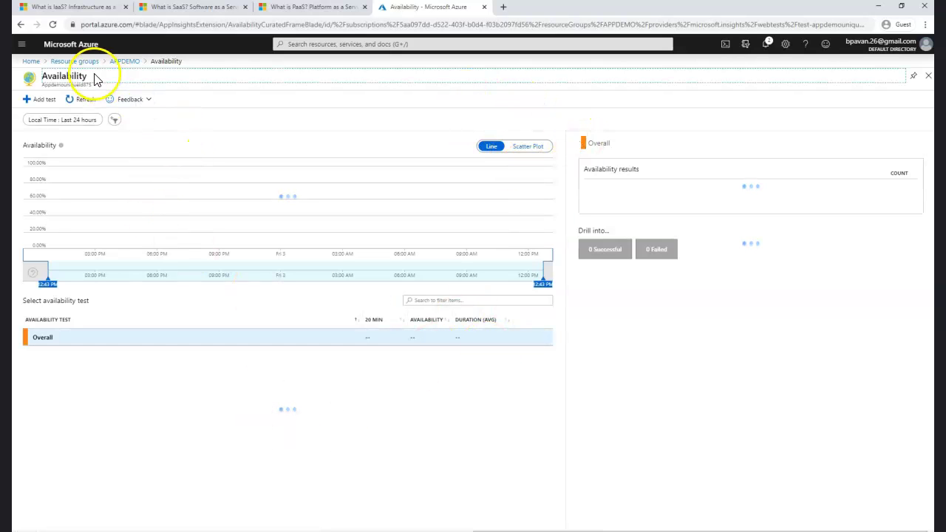
pyautogui.click(123, 61)
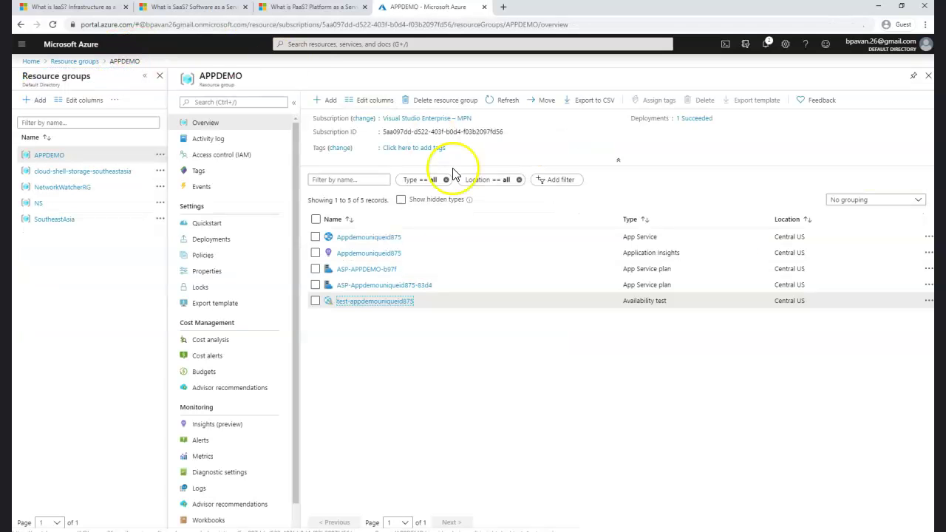
# Examine the overview of the Appdemouniqueid875 App Service, visit its website URL, and return to the Azure portal.
pyautogui.click(364, 238)
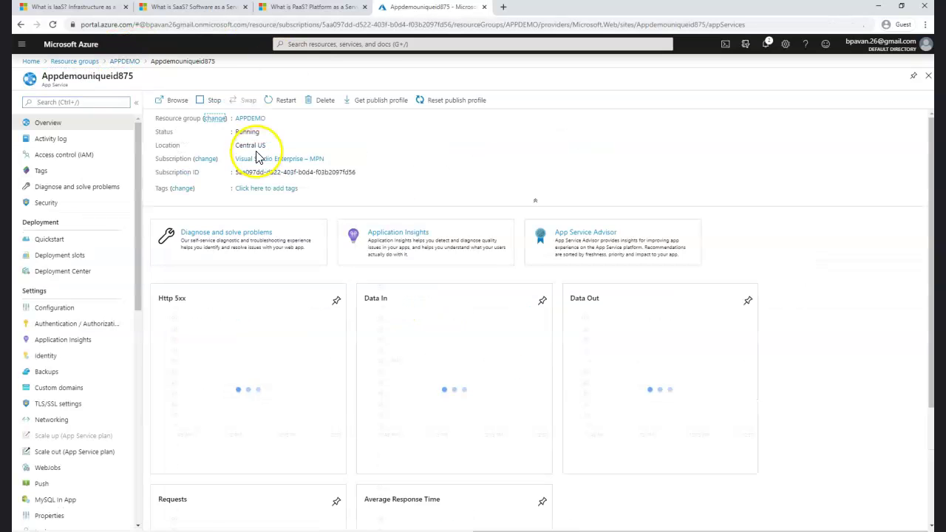
pyautogui.moveTo(244, 175); pyautogui.dragTo(688, 159)
pyautogui.click(770, 168)
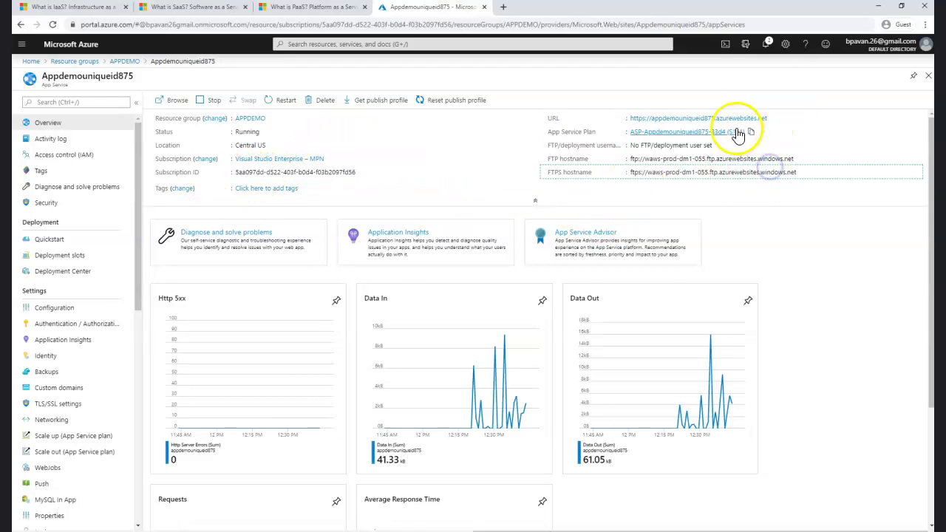
pyautogui.click(720, 145)
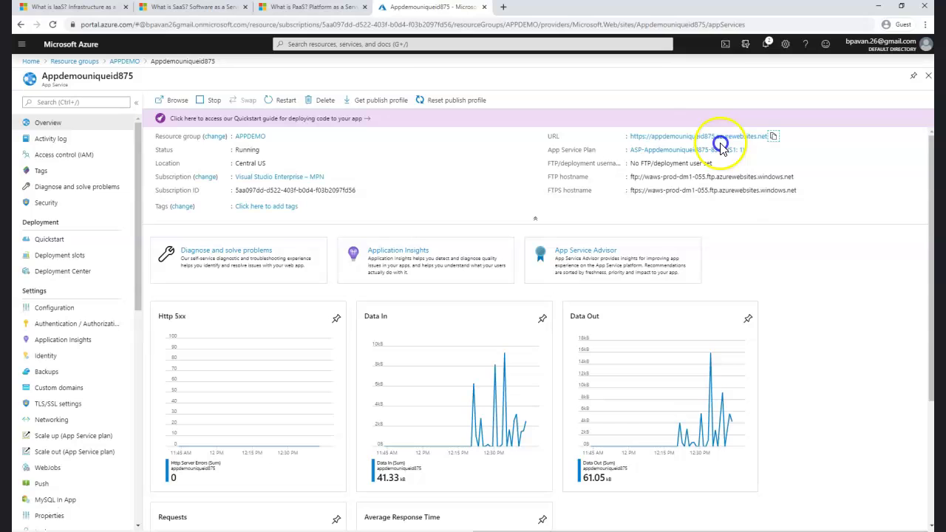
pyautogui.click(680, 138)
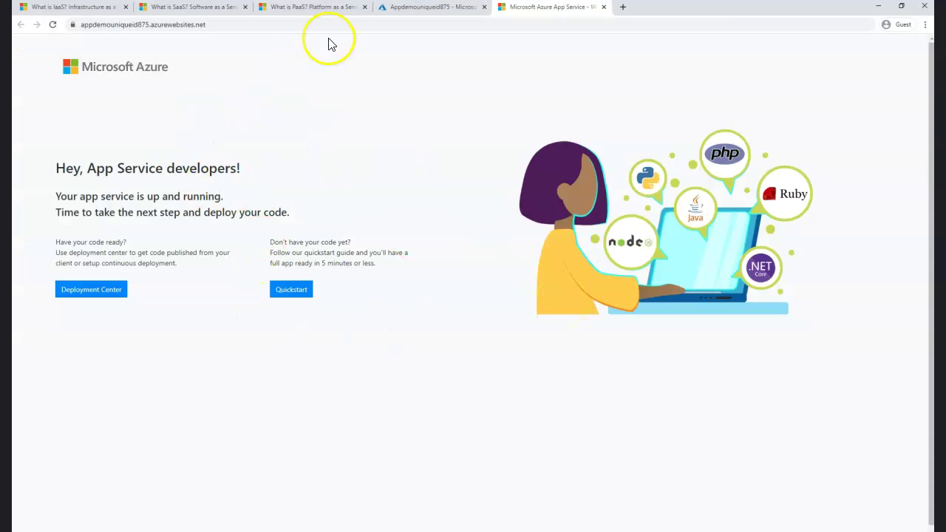
pyautogui.click(406, 11)
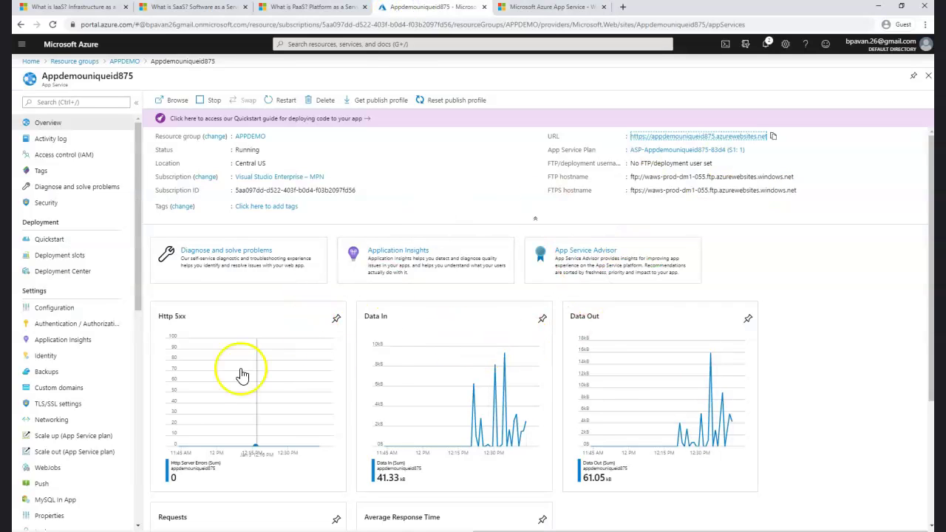
# In the web app's App Service plan scale-out settings, try a manual instance count of 3 and switch to custom autoscale.
pyautogui.click(74, 452)
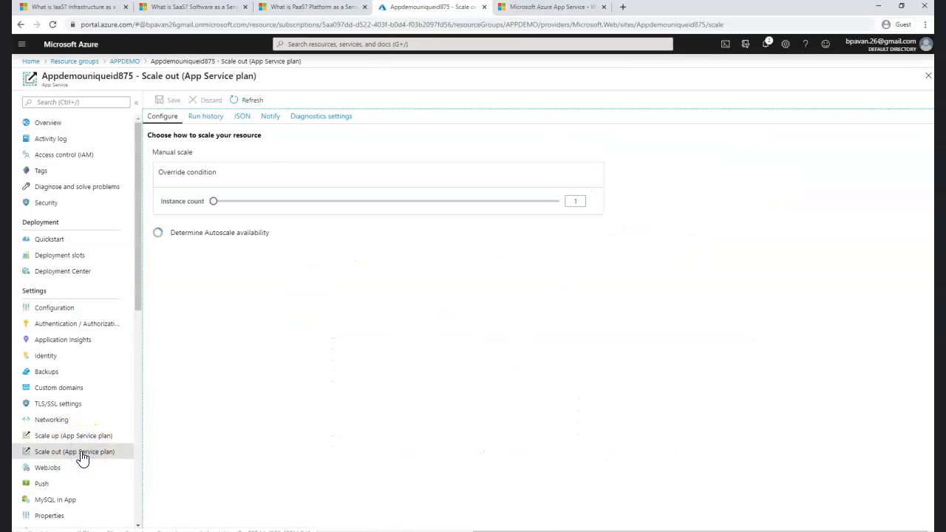
pyautogui.moveTo(213, 267); pyautogui.dragTo(290, 268)
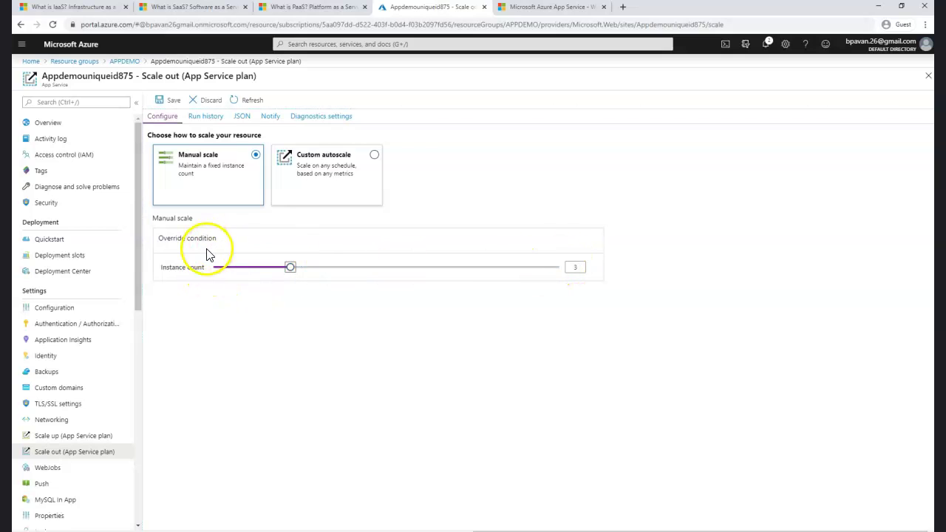
pyautogui.click(321, 196)
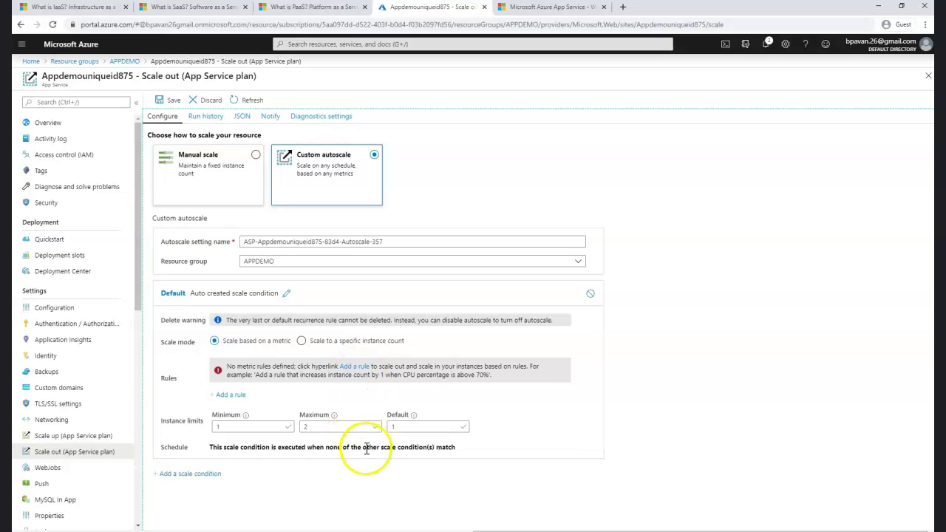
pyautogui.click(32, 515)
# Start a scale rule with the current resource as metric source, Average time aggregation and CPU Percentage as the metric.
pyautogui.click(354, 367)
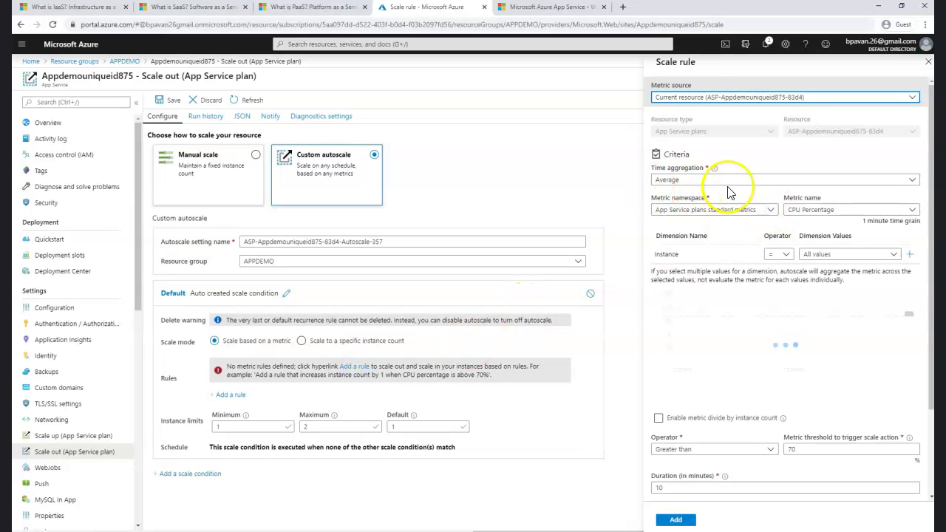
pyautogui.click(711, 98)
pyautogui.click(709, 117)
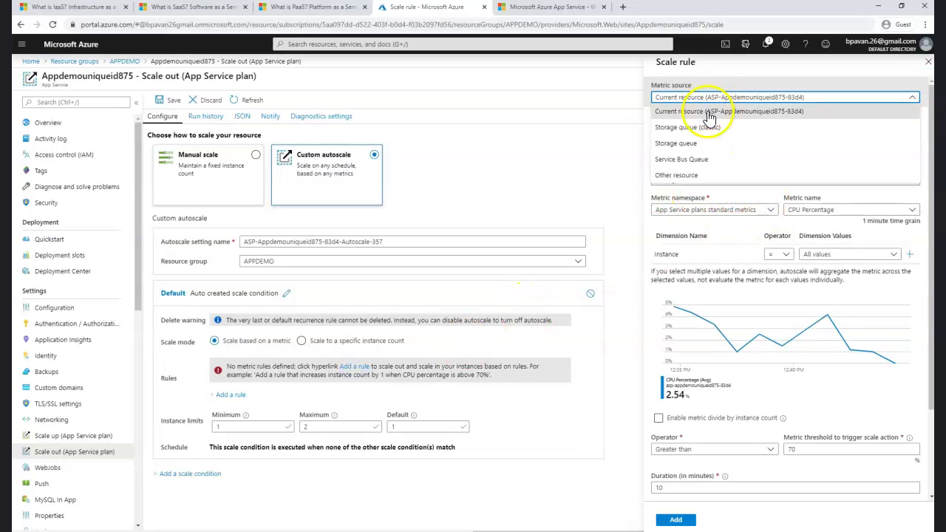
pyautogui.click(741, 111)
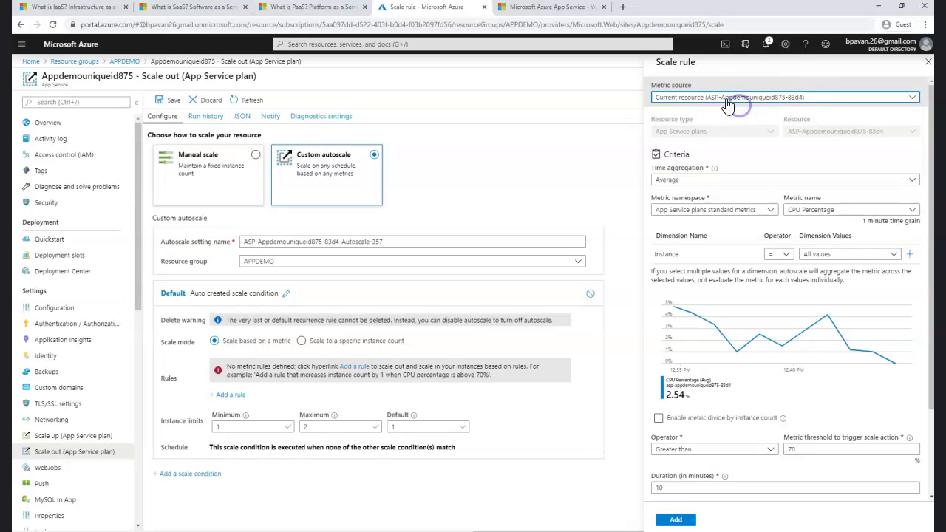
pyautogui.click(719, 181)
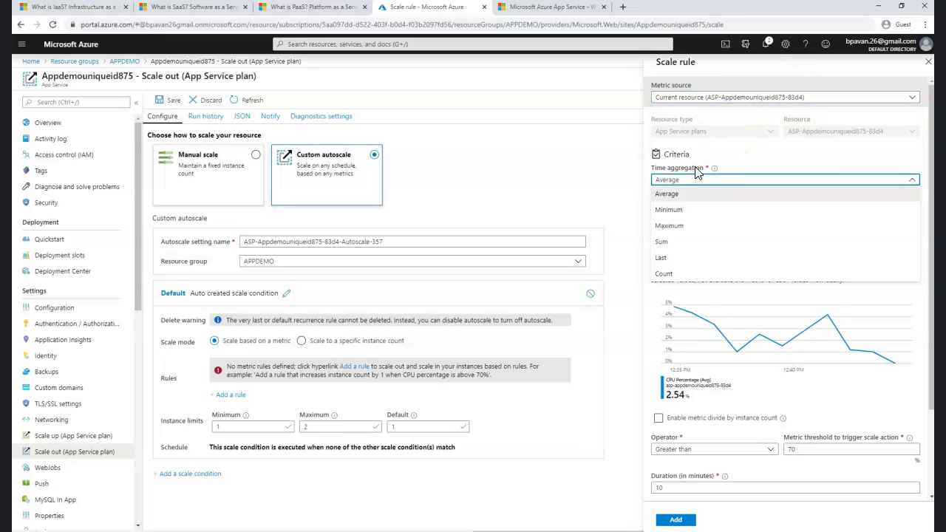
pyautogui.click(691, 193)
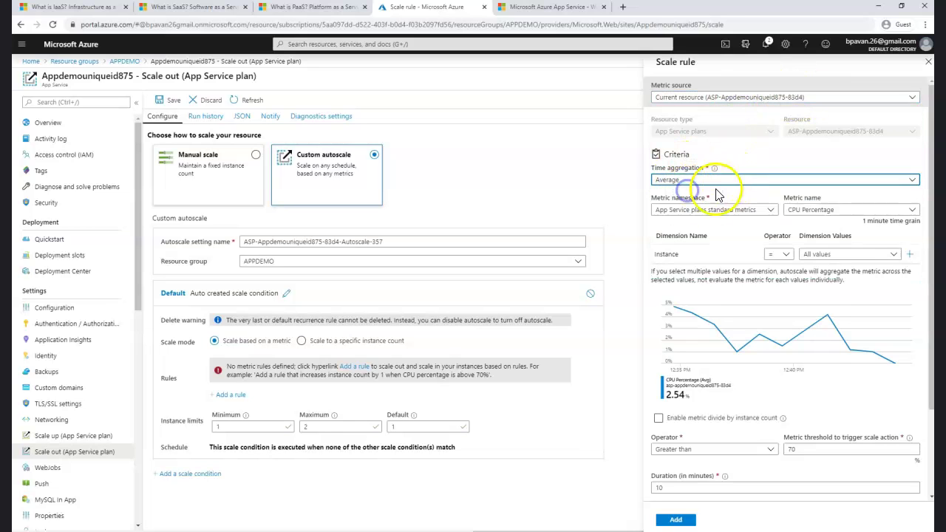
pyautogui.click(839, 209)
pyautogui.click(836, 211)
pyautogui.click(825, 259)
pyautogui.click(849, 222)
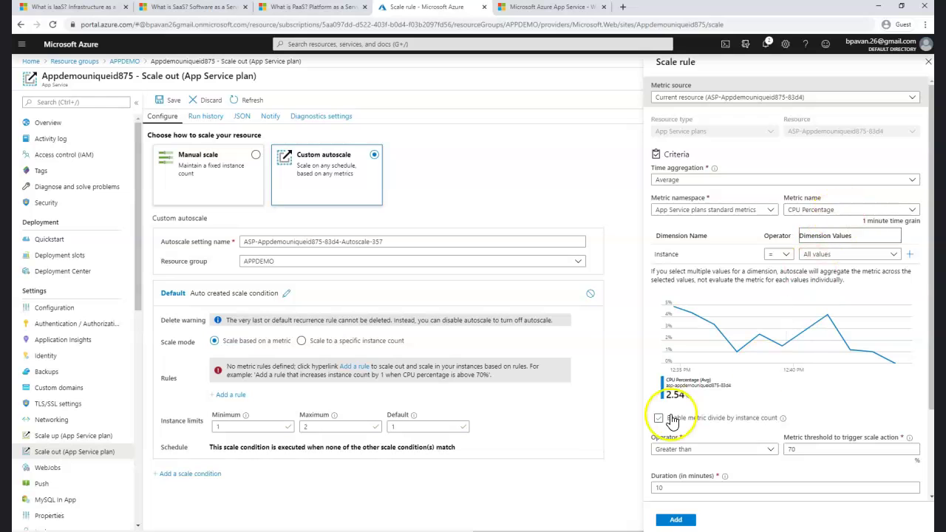
# Add the rule with a greater-than-70% threshold, 10-minute duration, an increase of 1 instance and a 5-minute cool down.
pyautogui.click(814, 450)
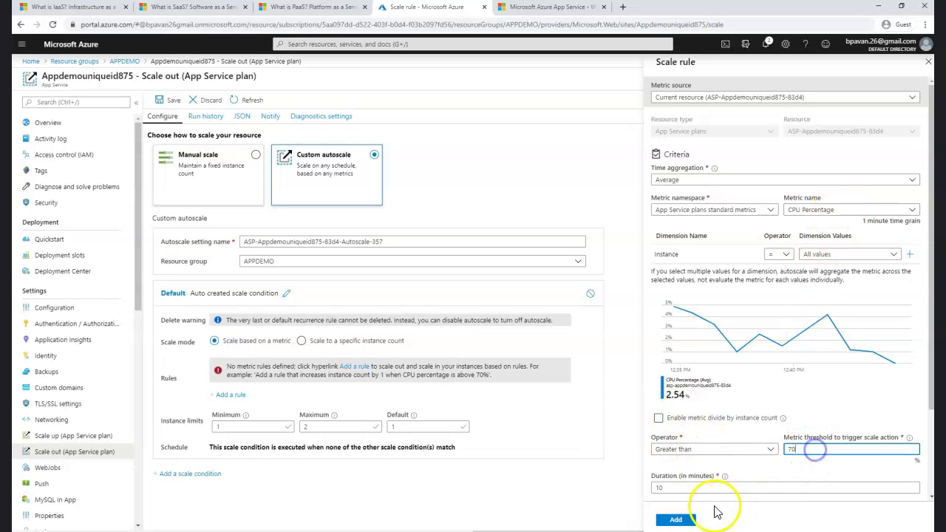
pyautogui.scroll(-2, 702, 488)
pyautogui.moveTo(674, 394); pyautogui.dragTo(638, 396)
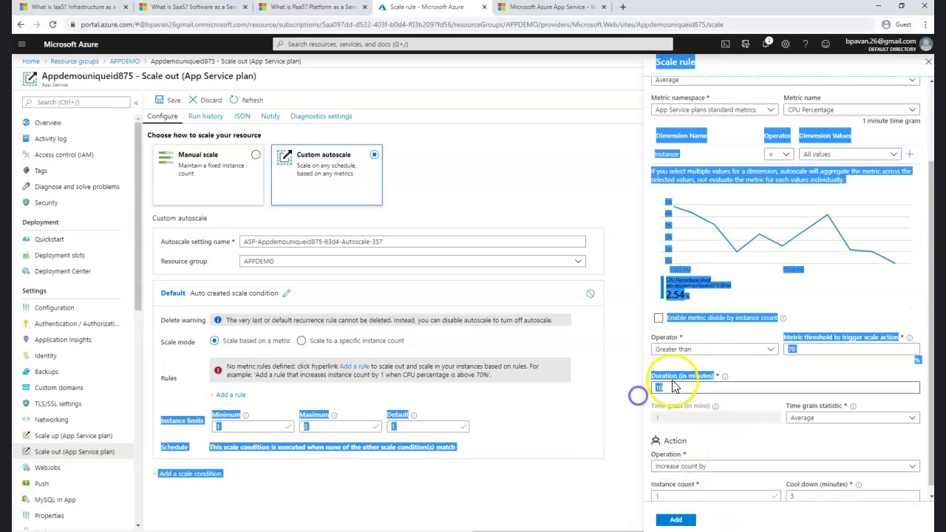
pyautogui.click(688, 386)
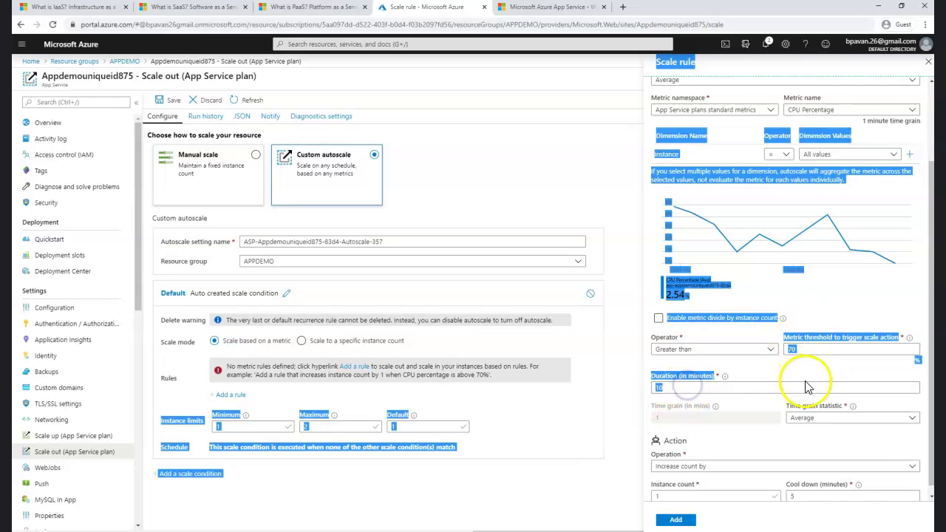
pyautogui.scroll(-1, 769, 443)
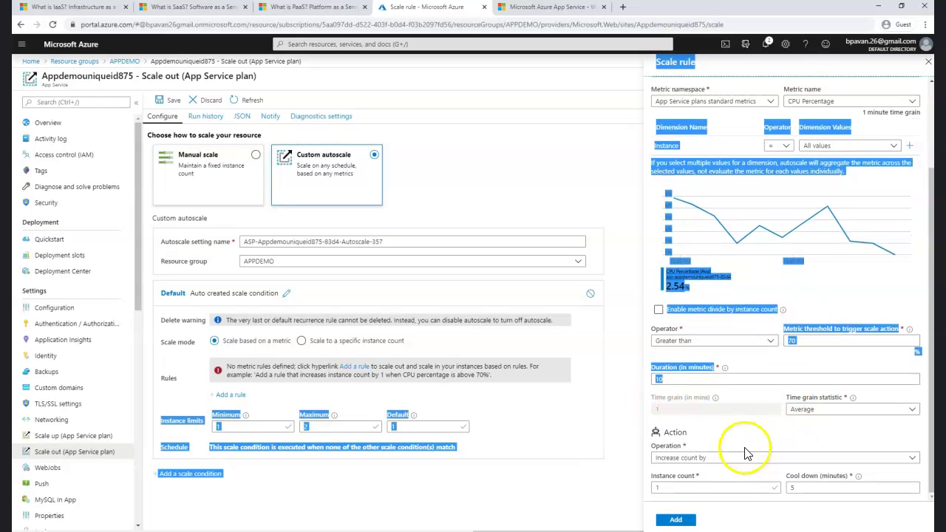
pyautogui.click(728, 484)
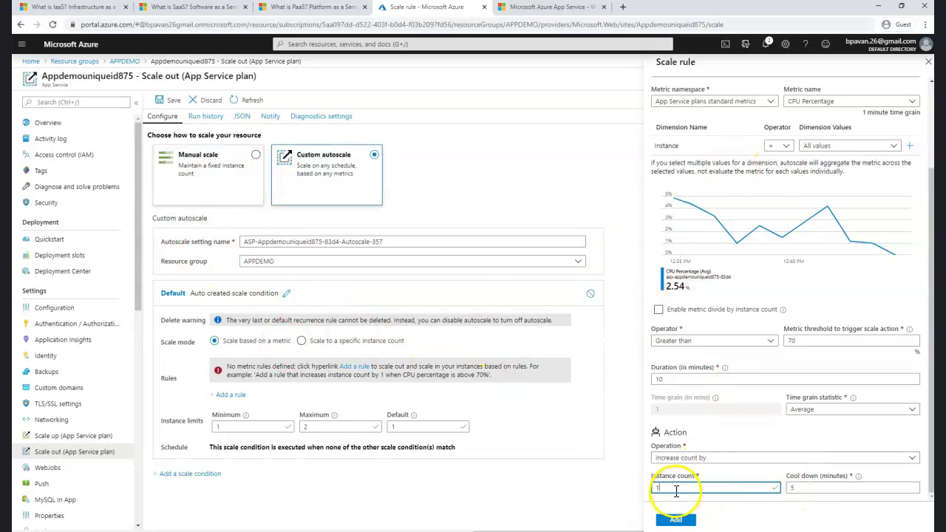
pyautogui.doubleClick(844, 489)
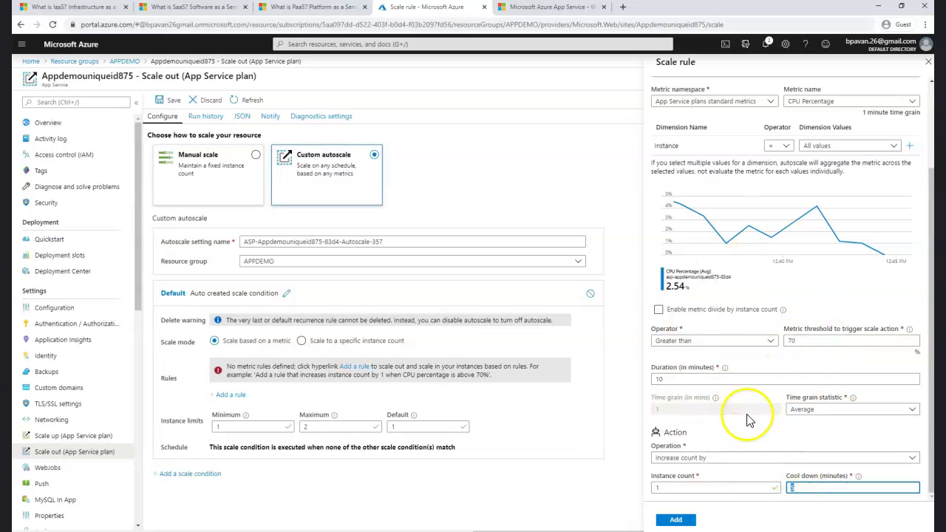
pyautogui.click(676, 521)
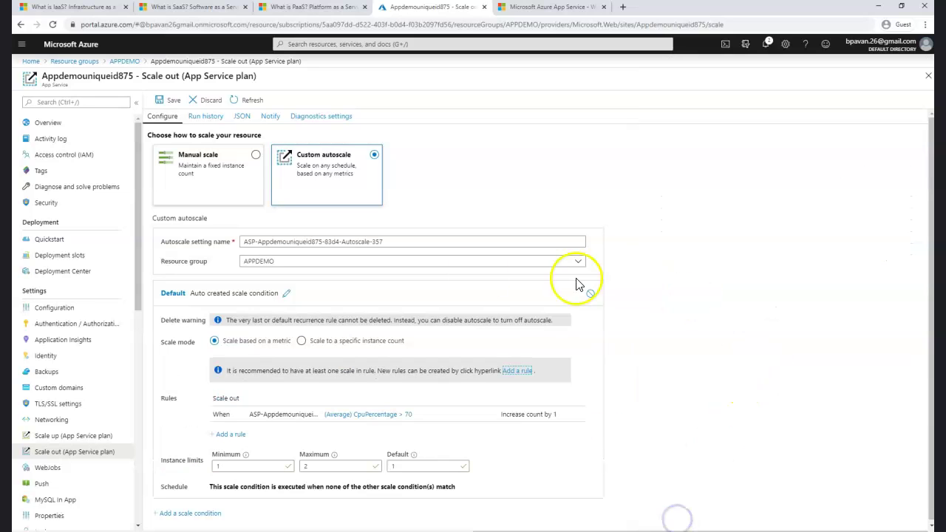